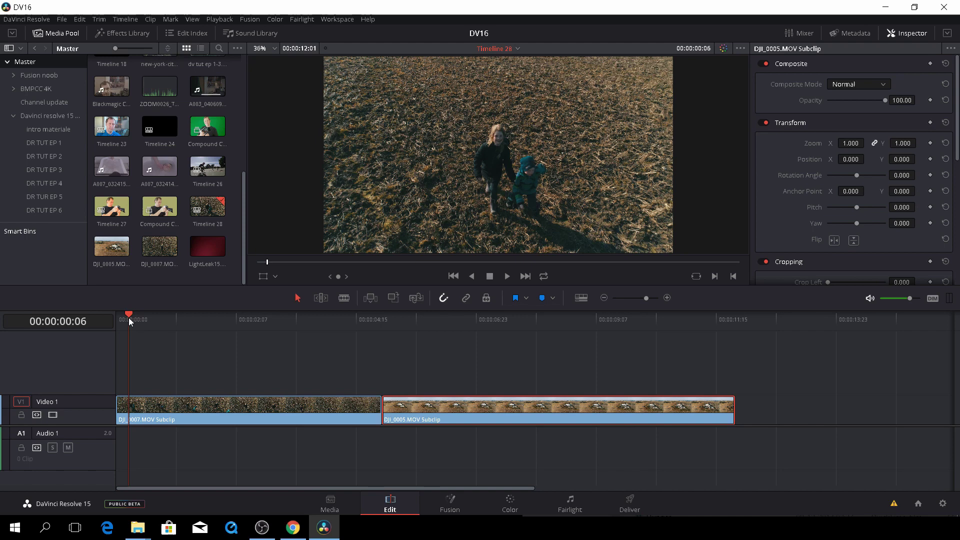
- Scrub and play through the field drone clip into the farm shot
left_click_drag(128, 316, 317, 344)
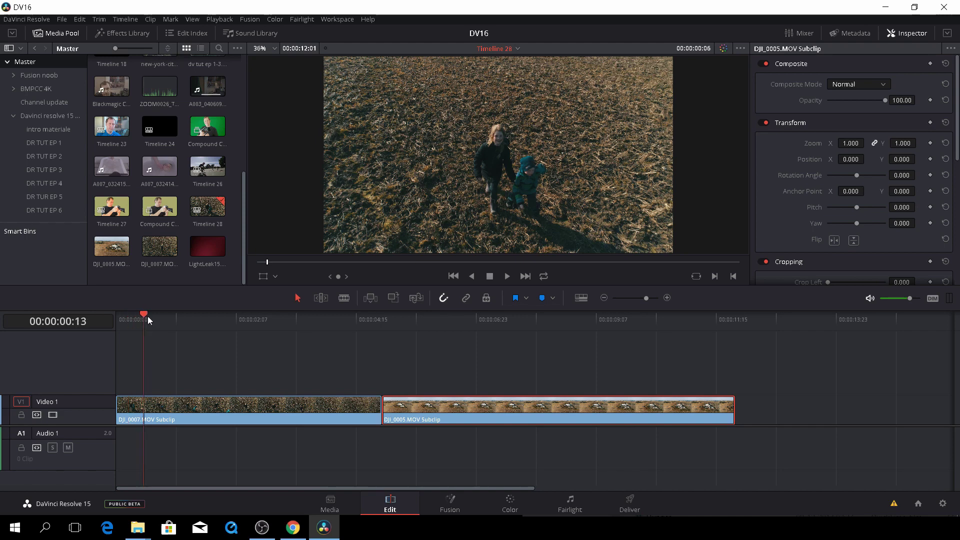
key("ctrl+b")
key("space")
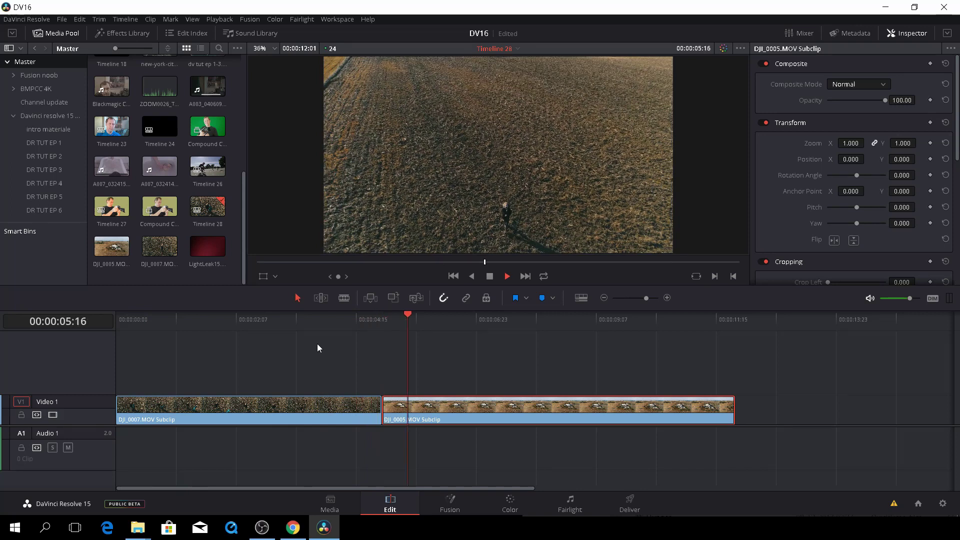
key("space")
left_click_drag(418, 320, 370, 324)
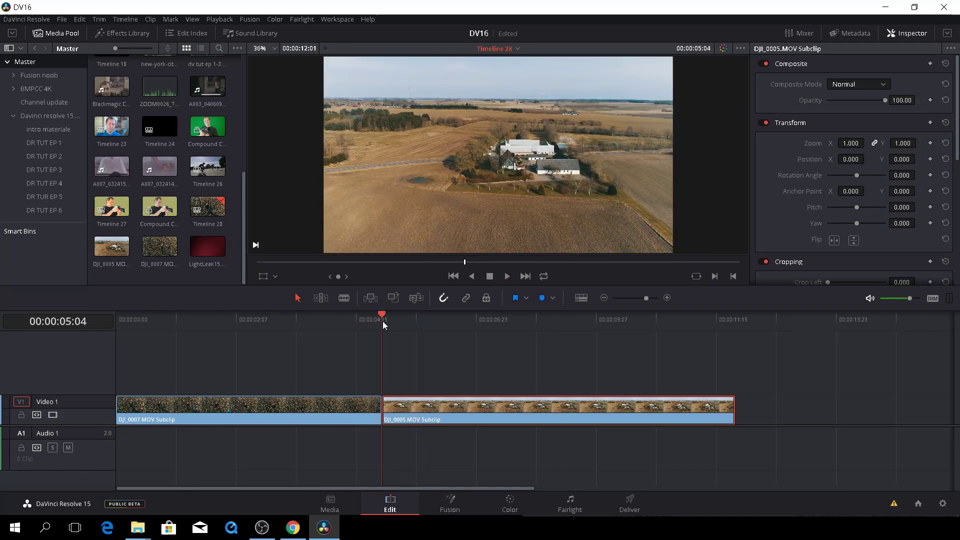
key("space")
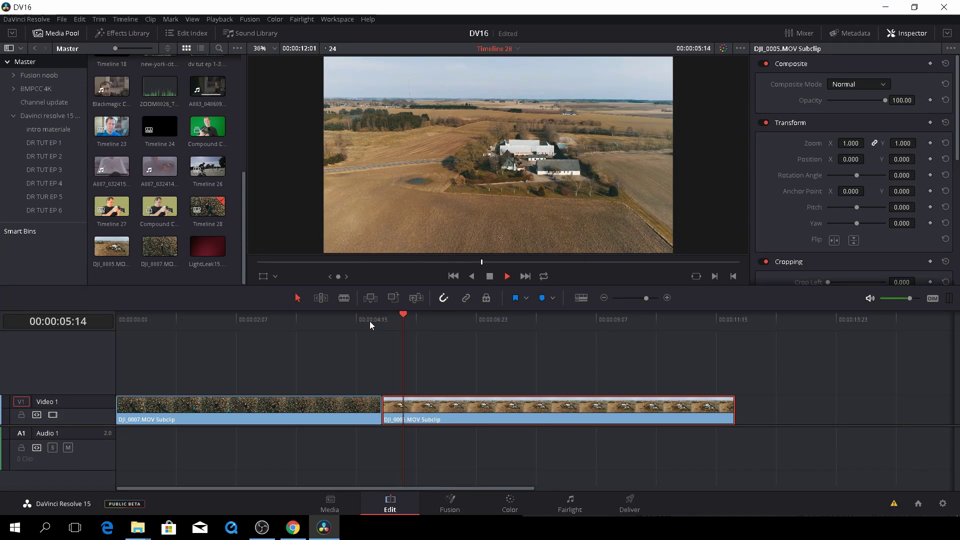
key("space")
- Replay across the field-to-farm cut, stopping just before it at 00:00:04:18
left_click_drag(421, 321, 390, 319)
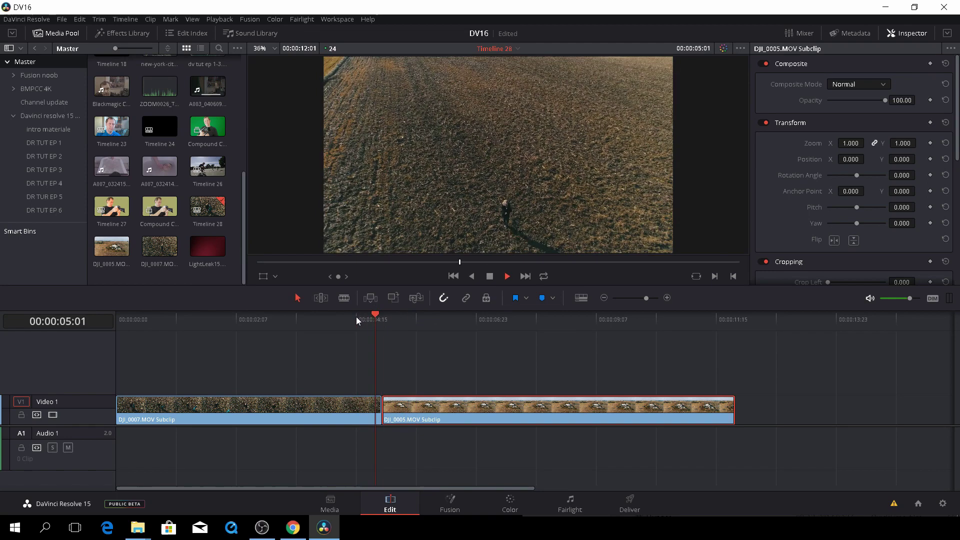
key("space")
left_click(356, 317)
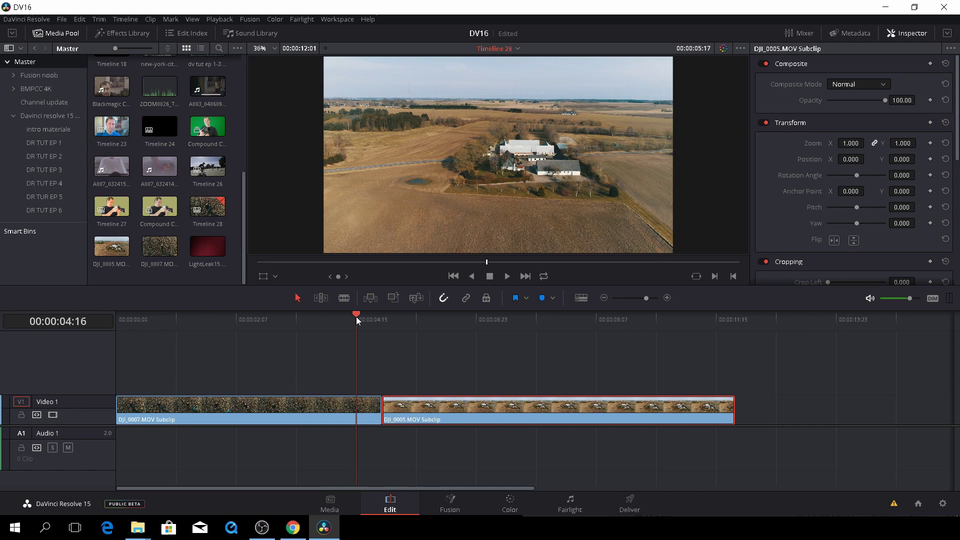
key("space")
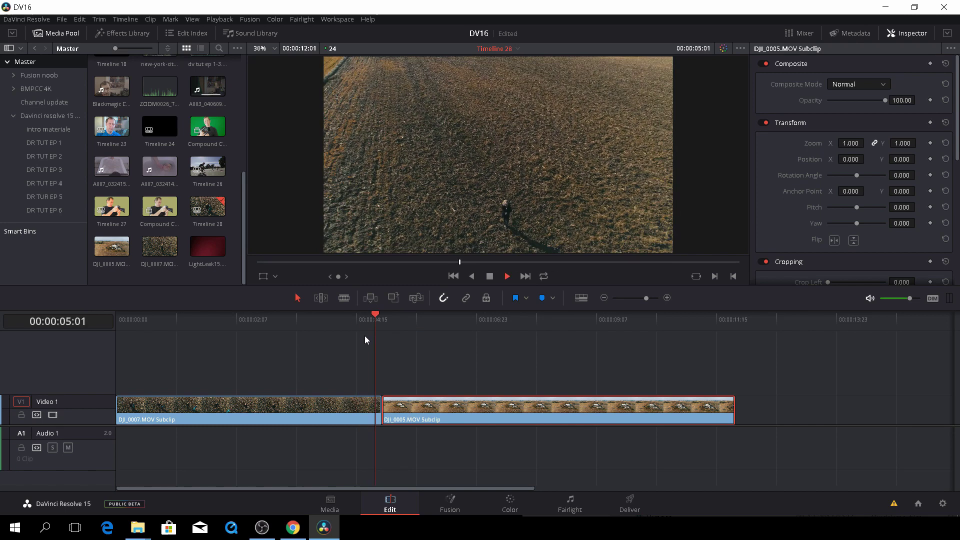
left_click_drag(364, 325, 371, 325)
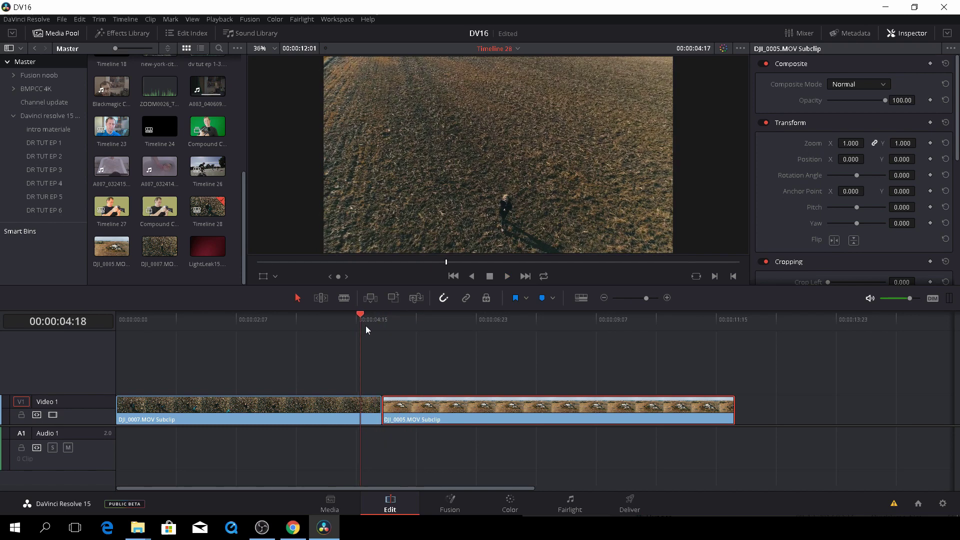
key("space")
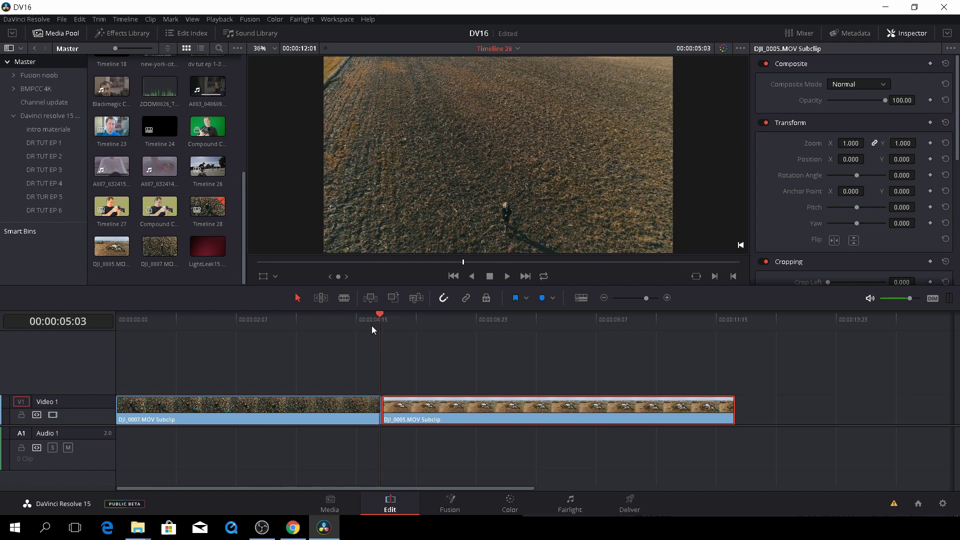
key("j")
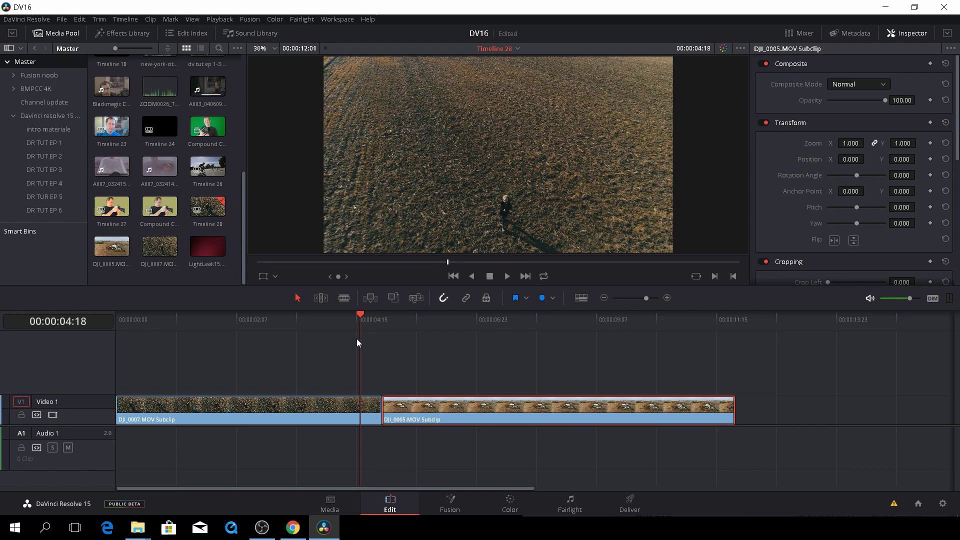
- Place LightLeak15 on track V2 above the cut and view it in the viewer
left_click_drag(200, 252, 342, 371)
double_click(207, 247)
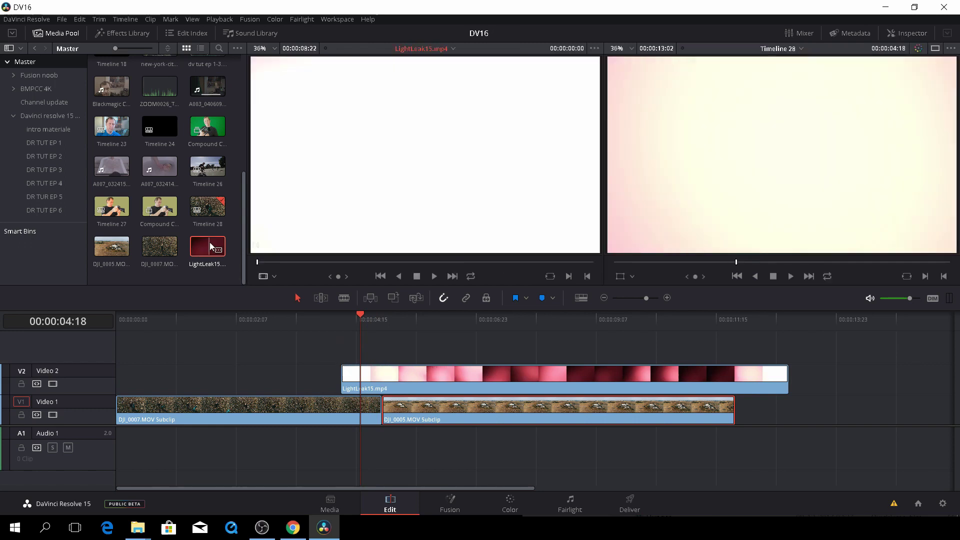
left_click(128, 34)
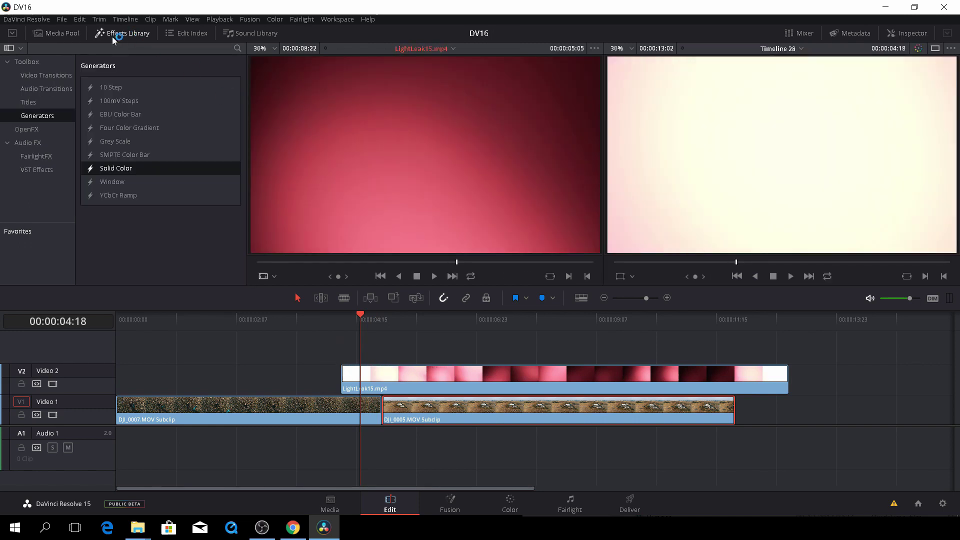
left_click(64, 33)
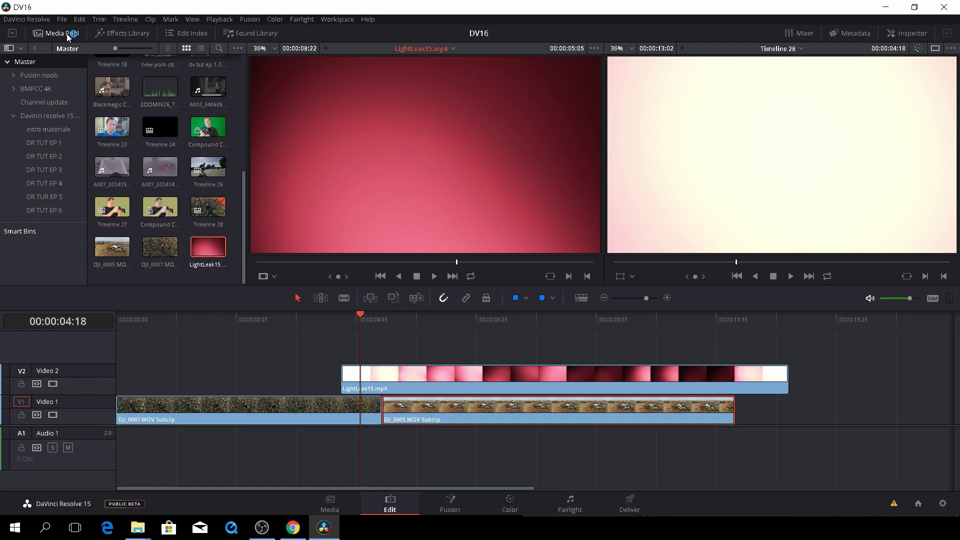
left_click(121, 30)
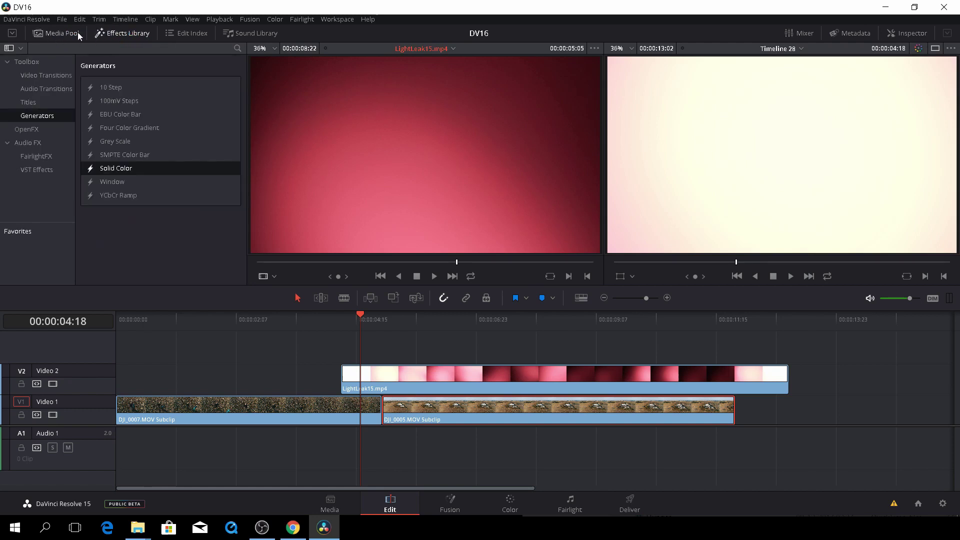
left_click(109, 33)
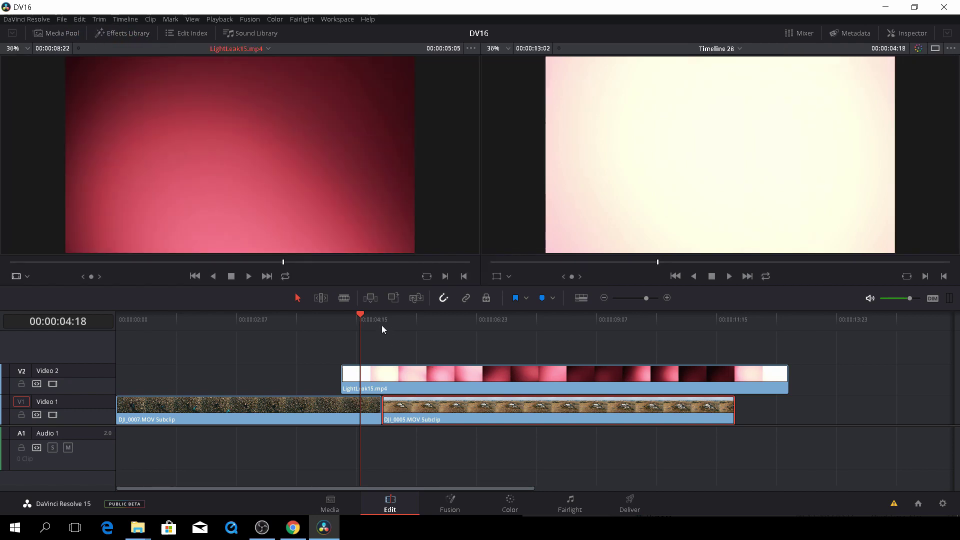
- Trim the light leak's start toward the cut and play it over the edit
mouse_move(359, 314)
left_mouse_down()
mouse_move(339, 314)
mouse_move(531, 324)
mouse_move(770, 287)
mouse_move(710, 296)
left_mouse_up()
key("ctrl+b")
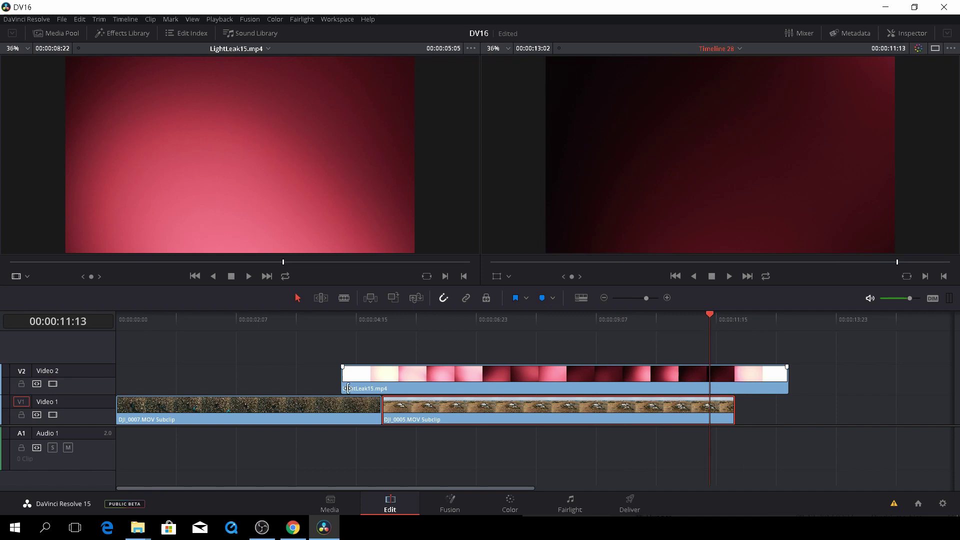
mouse_move(345, 384)
left_mouse_down()
mouse_move(661, 360)
mouse_move(709, 360)
mouse_move(747, 374)
mouse_move(349, 391)
mouse_move(359, 377)
mouse_move(396, 374)
left_mouse_up()
left_click(346, 325)
key("space")
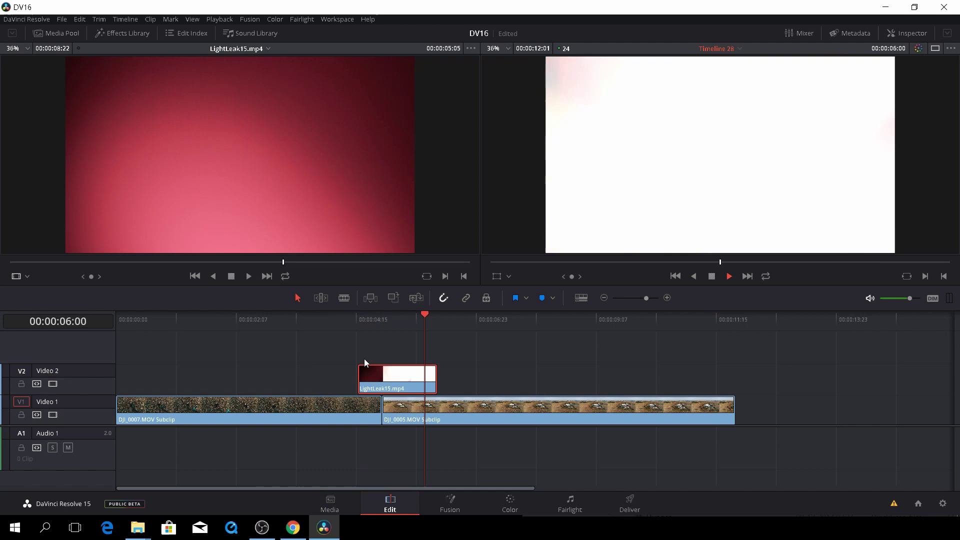
key("space")
left_click_drag(471, 315, 361, 324)
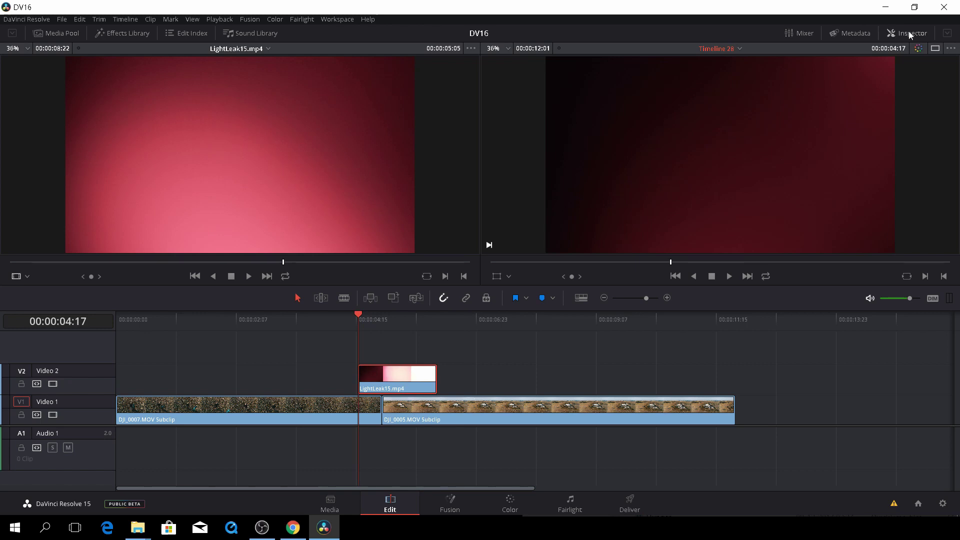
- Set LightLeak15.mp4's Inspector Composite Mode to Screen and preview the blend over the cut
left_click(910, 34)
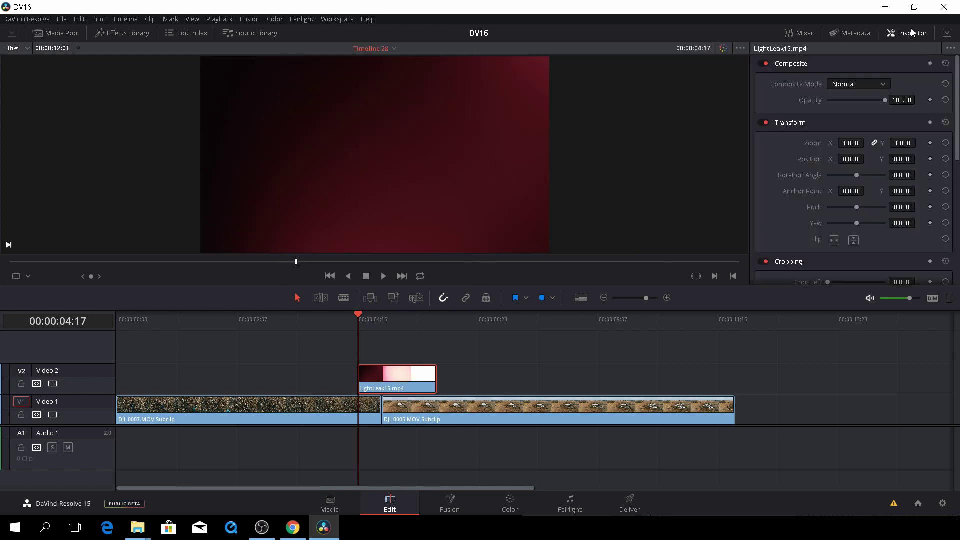
left_click(881, 84)
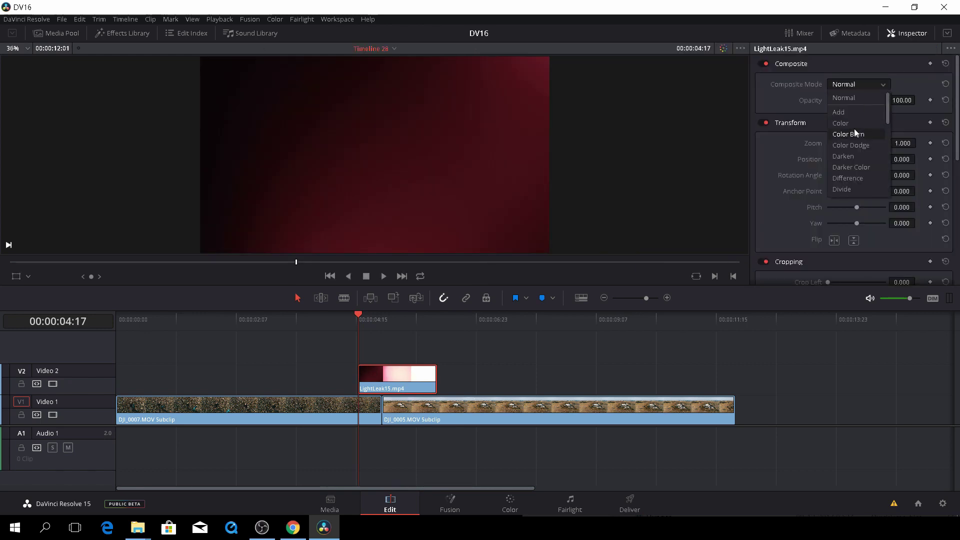
scroll(854, 130, "down", 3)
scroll(855, 136, "down", 3)
scroll(855, 136, "down", 1)
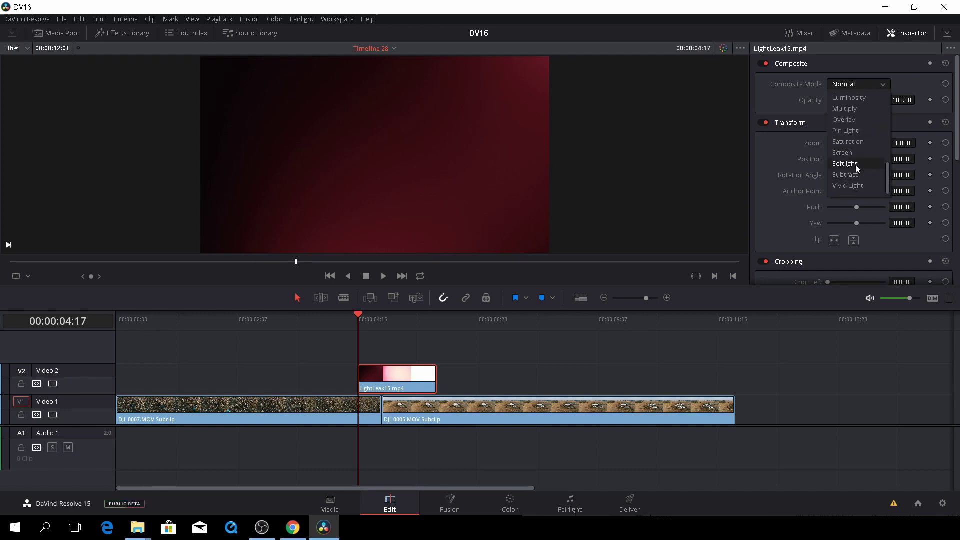
left_click(852, 153)
key("space")
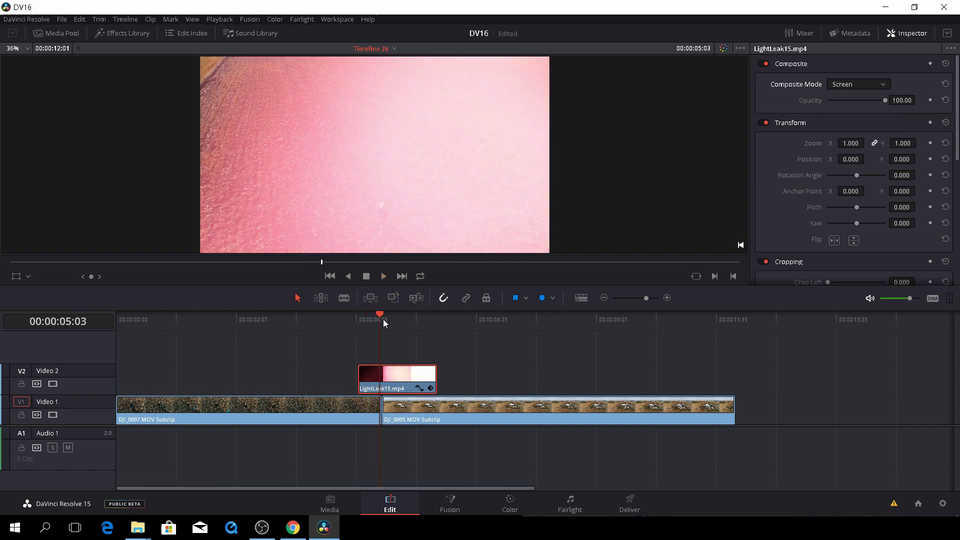
left_click_drag(382, 320, 392, 321)
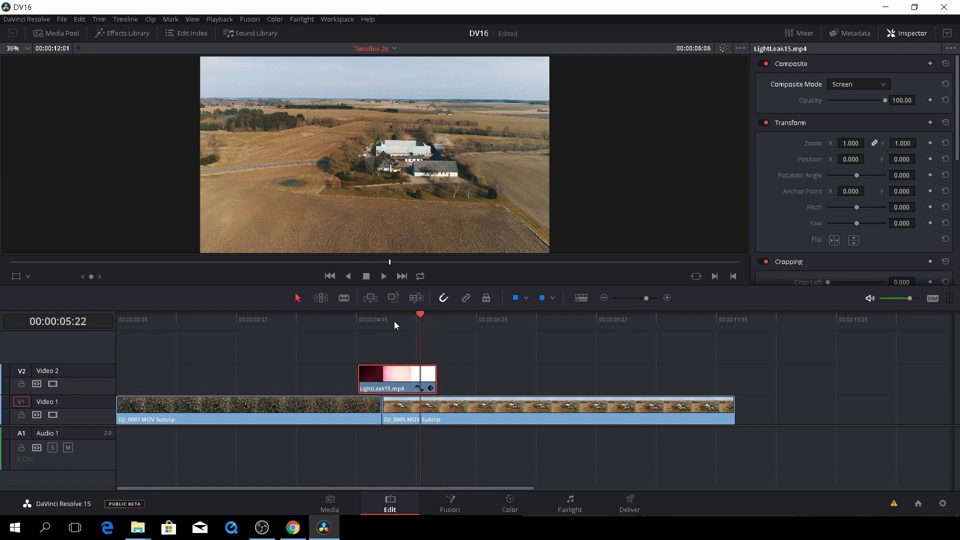
mouse_move(392, 322)
left_mouse_down()
mouse_move(334, 325)
mouse_move(409, 325)
left_mouse_up()
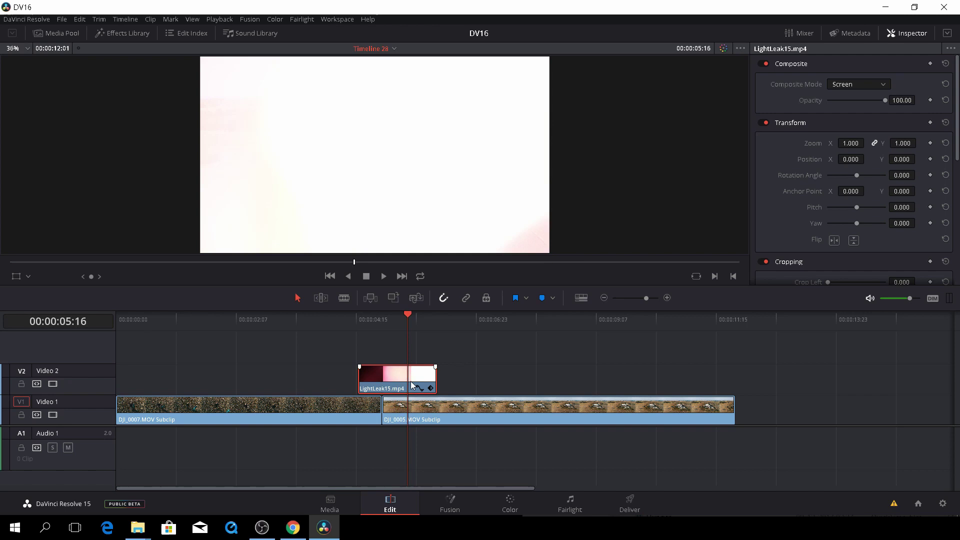
- Mark the light leak's brightest frame, slide the clip earlier onto the cut, and shorten its end
key("m")
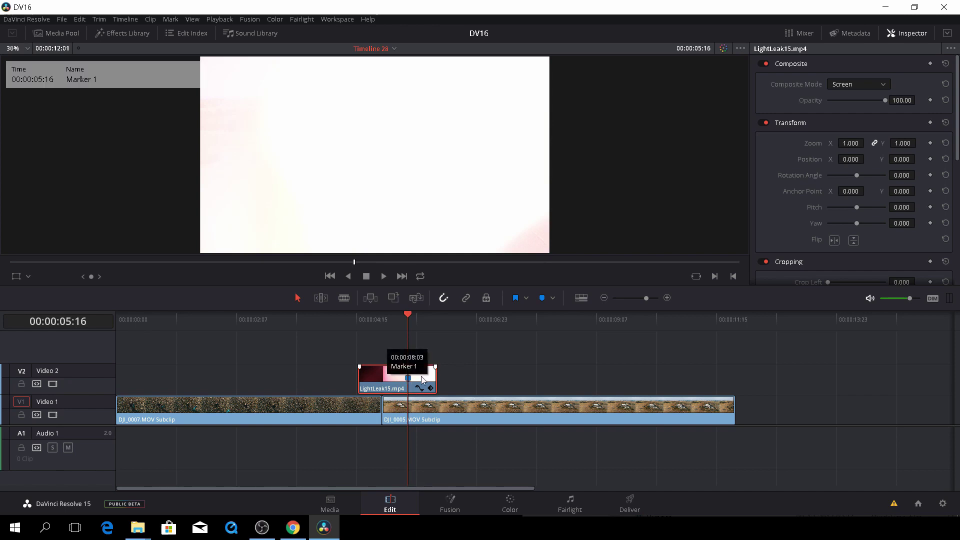
left_click_drag(421, 379, 394, 378)
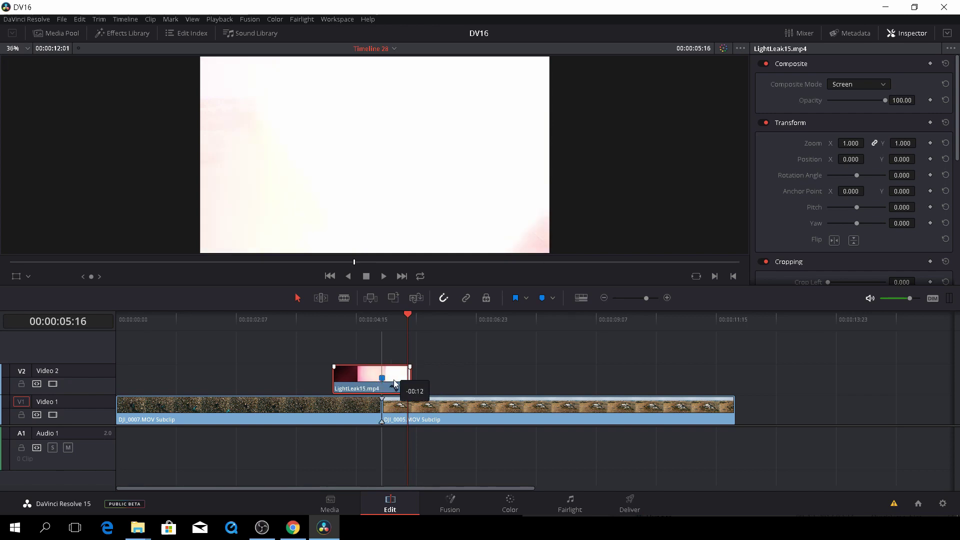
left_click(380, 317)
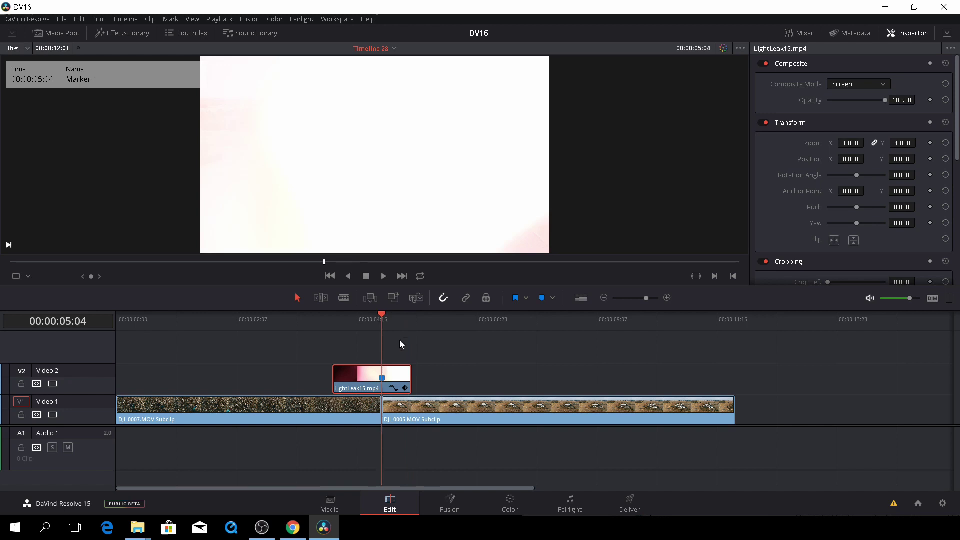
left_click_drag(410, 367, 394, 367)
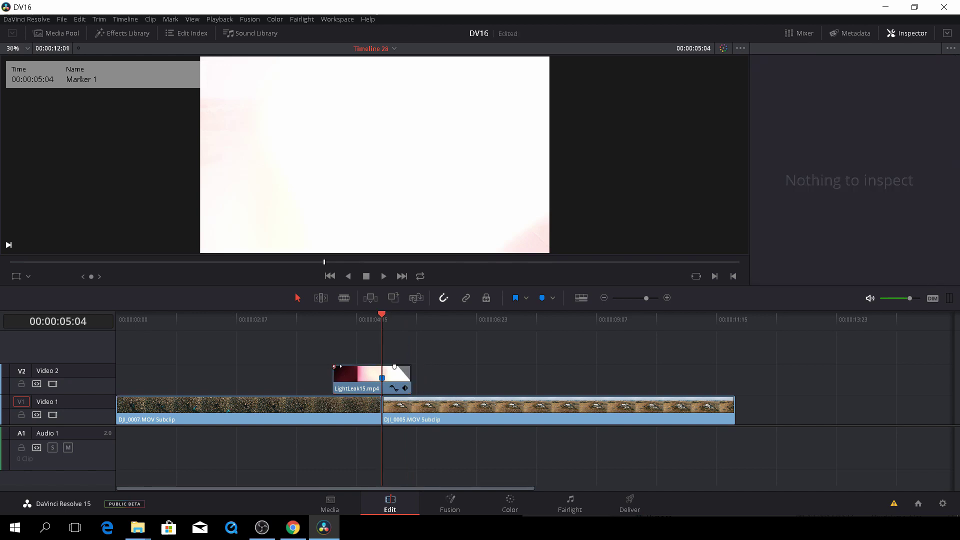
- Add a fade to the light leak and lower its opacity to about 50%
left_click_drag(335, 367, 352, 367)
left_click(399, 382)
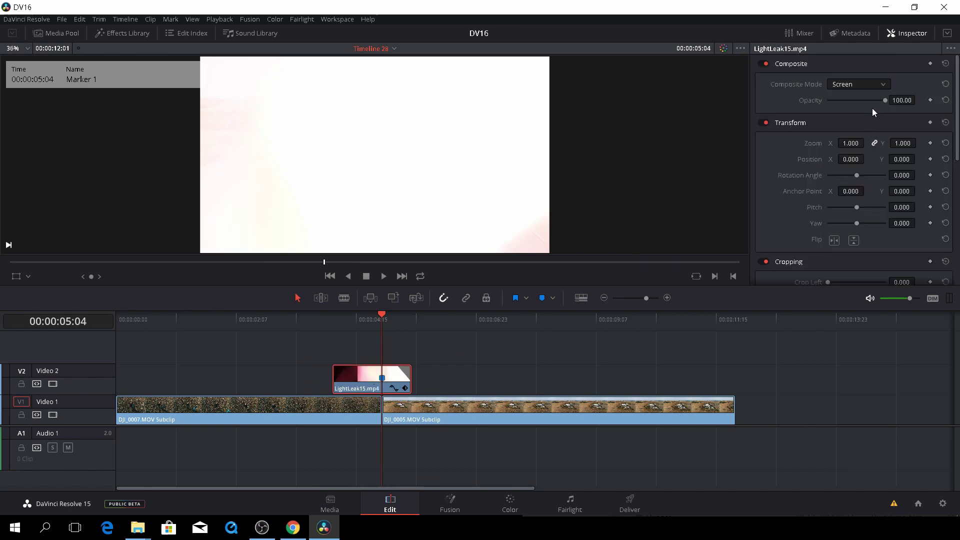
left_click_drag(883, 102, 857, 104)
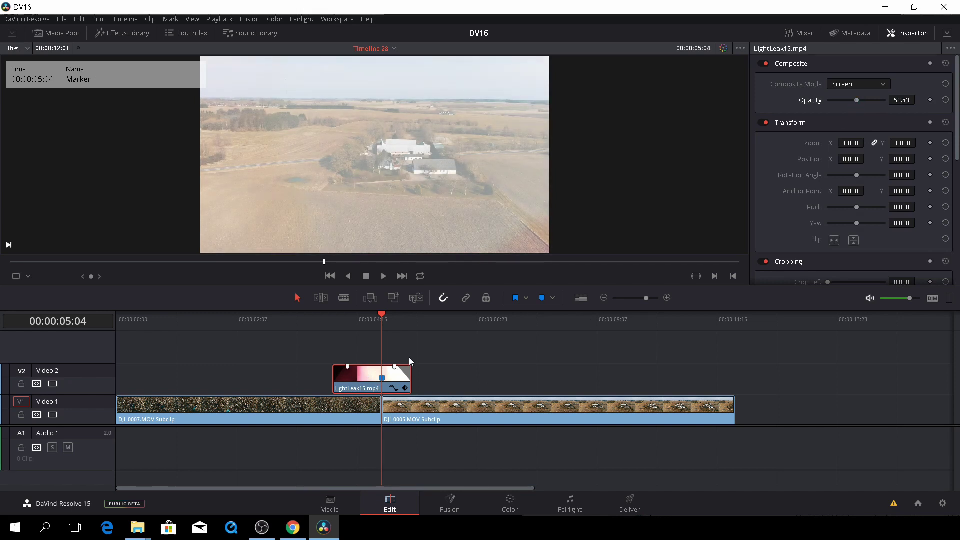
left_click(307, 316)
key("space")
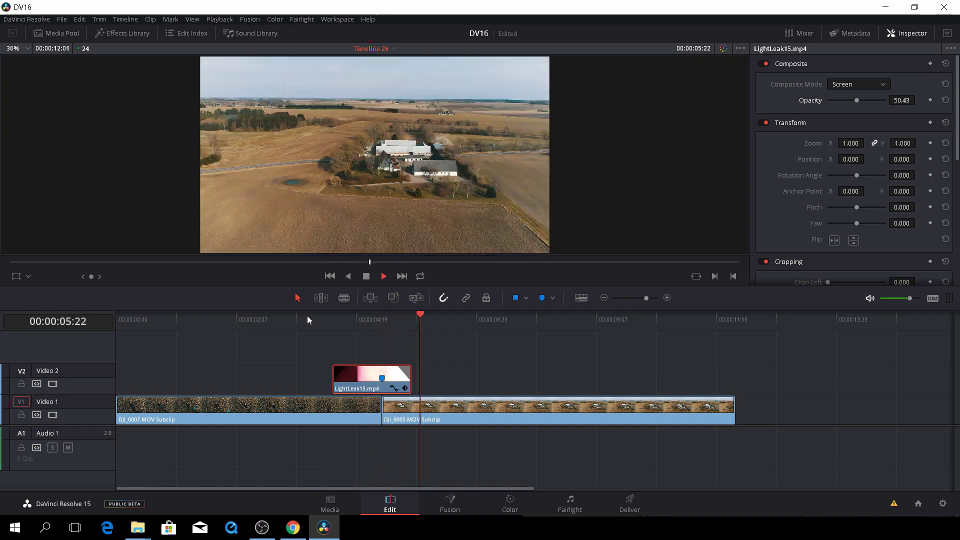
key("space")
left_click(307, 316)
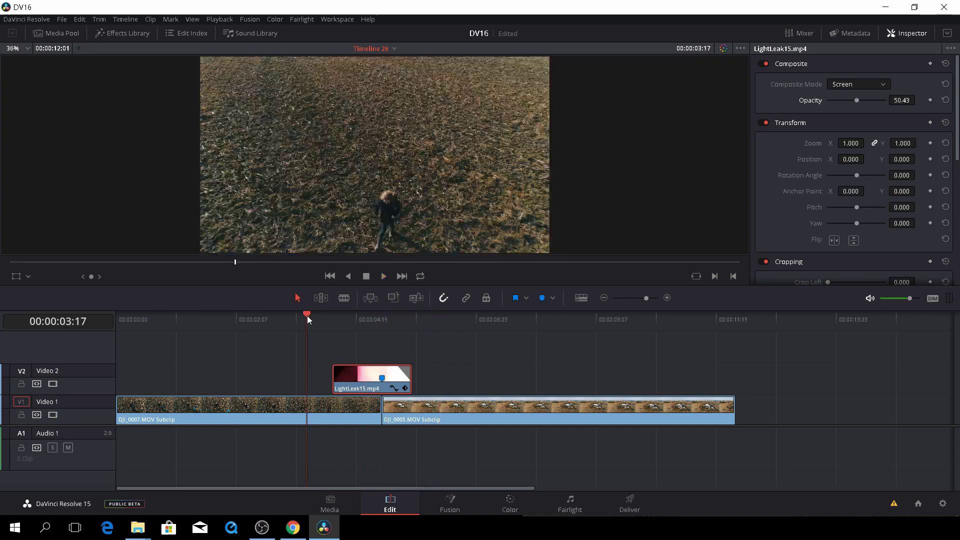
key("space")
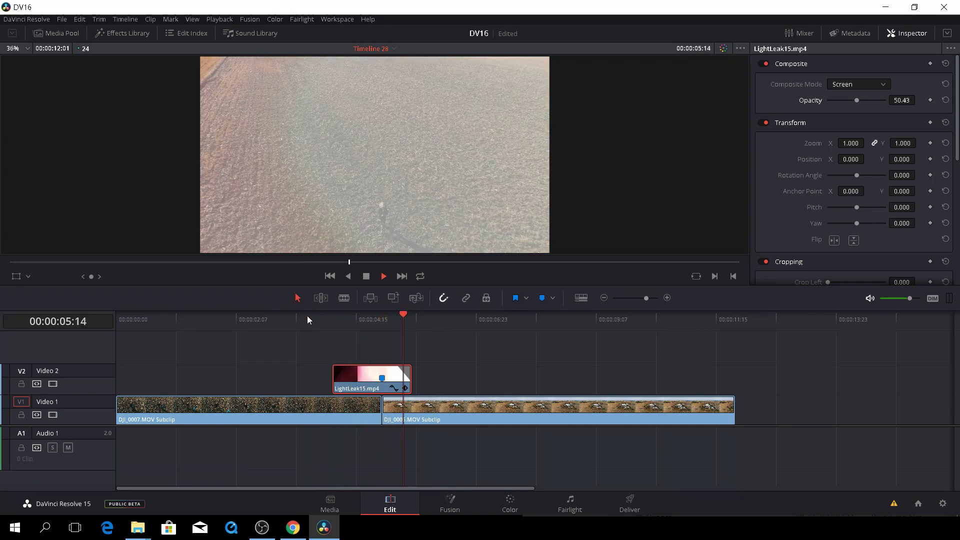
left_click(352, 328)
left_click_drag(353, 325, 375, 331)
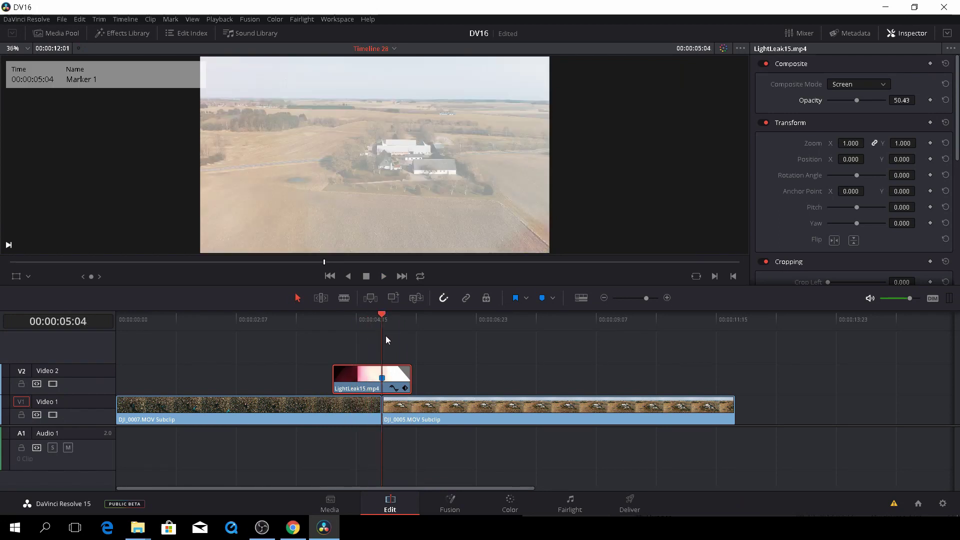
key("Left")
key("Left")
key("Left")
key("Left")
key("Right")
key("Right")
key("Right")
key("Right")
key("Right")
key("Right")
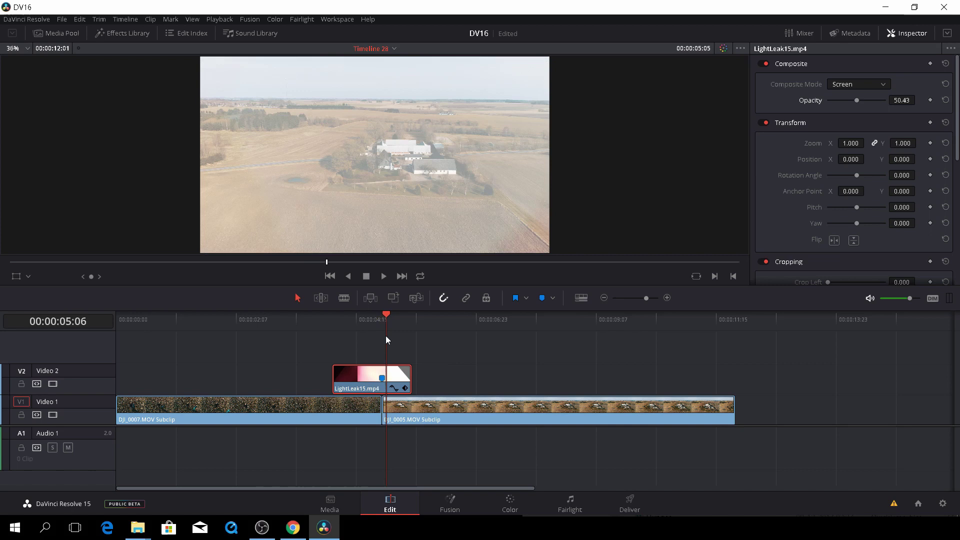
key("Right")
key("Right")
key("Left")
key("Left")
key("Left")
key("Left")
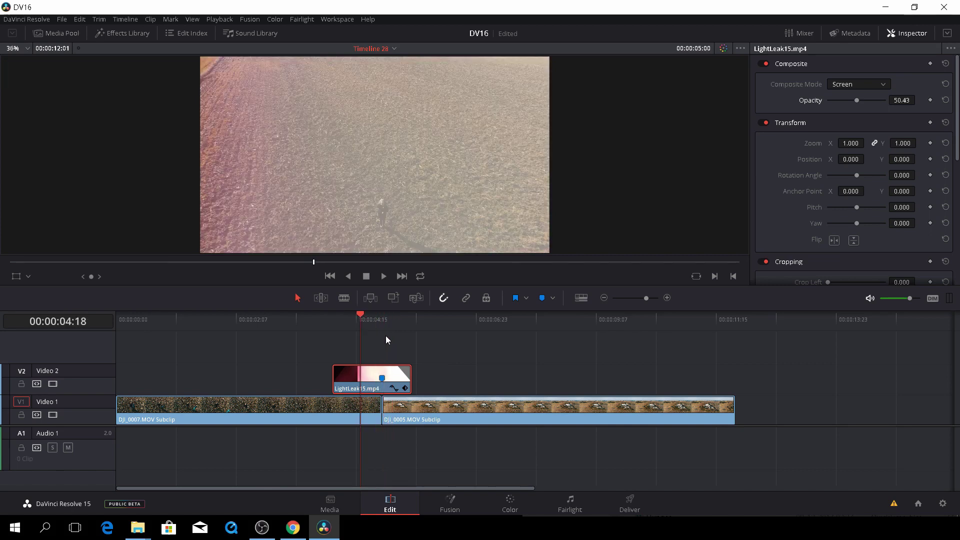